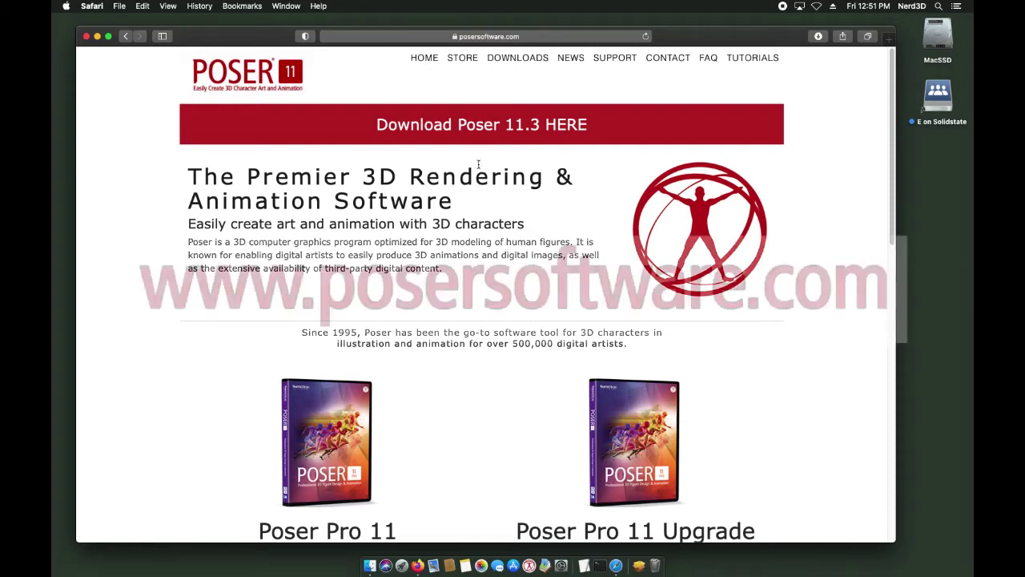
Step: Download Install Poser 11.pkg from the Mac Files and open the license-required additional files page
click(515, 60)
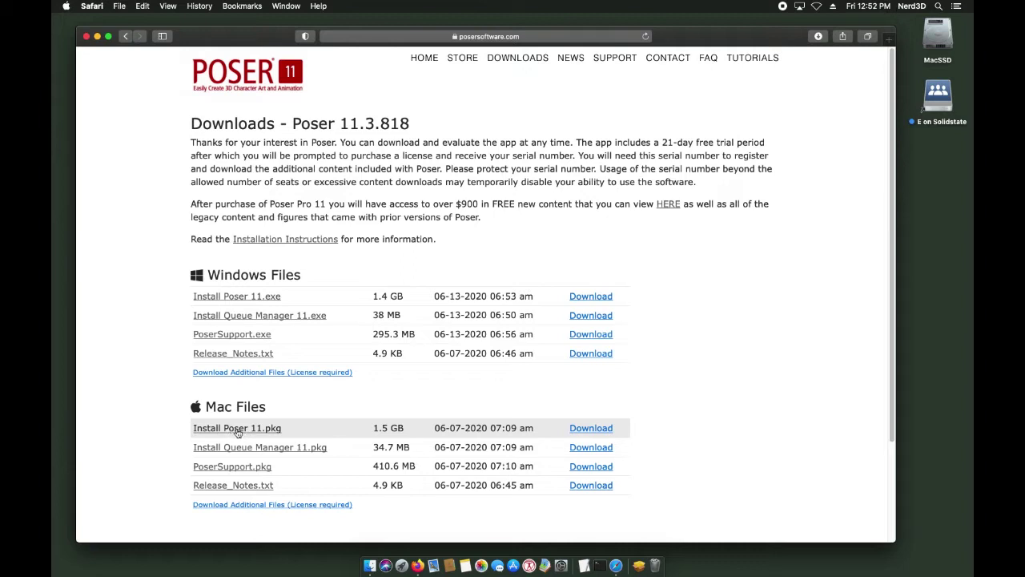
click(240, 432)
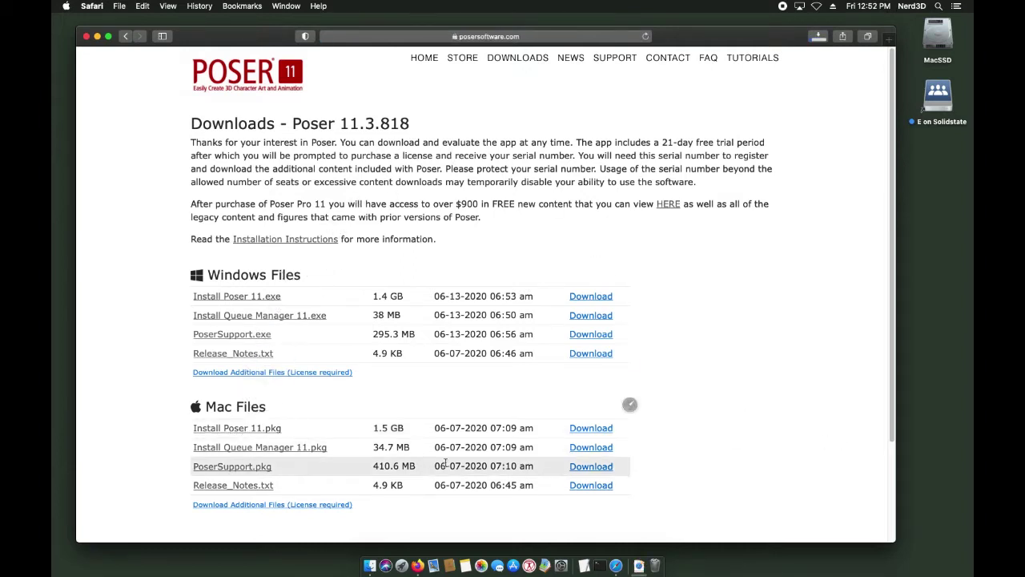
click(250, 506)
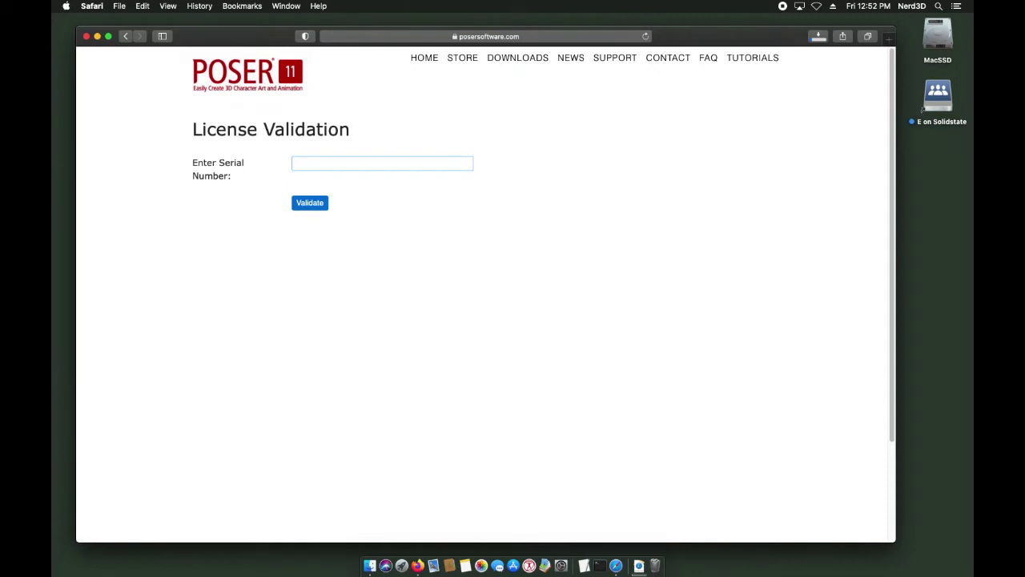
Step: Paste the serial number and validate it to reach the Licensed Downloads list
key(super+v)
click(310, 203)
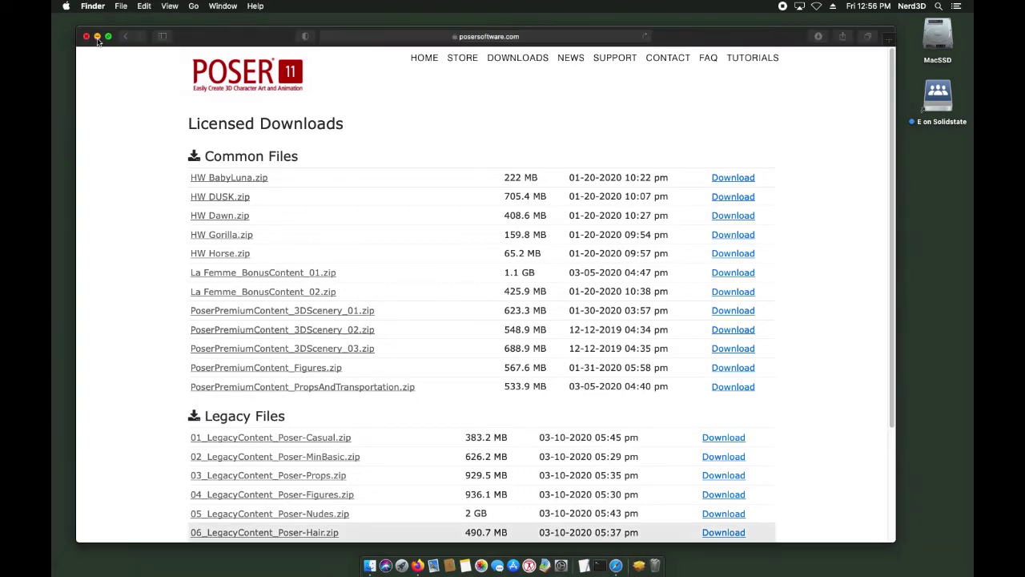
Step: Minimise Safari and open the Downloads folder in a Finder window
click(97, 36)
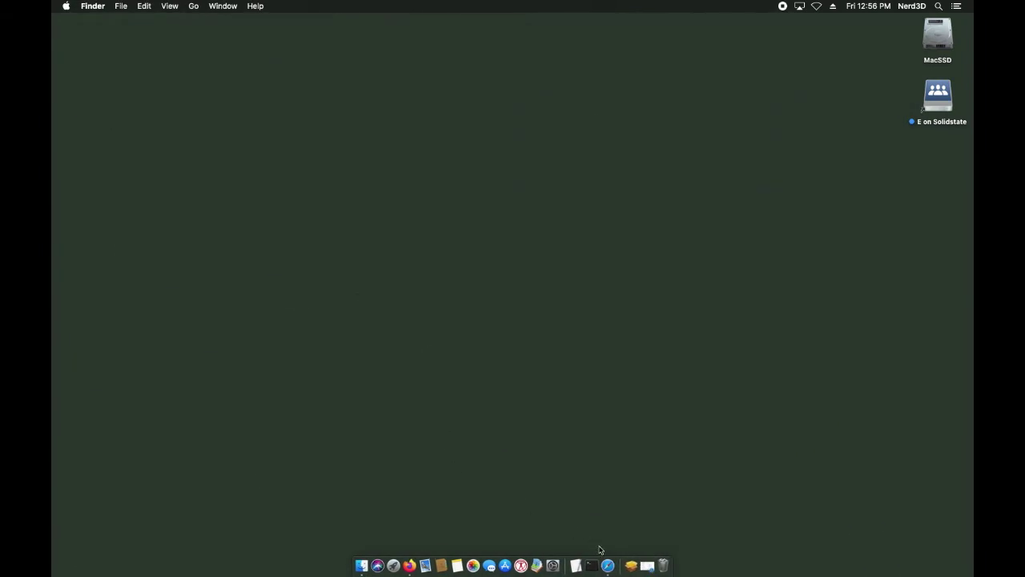
click(631, 565)
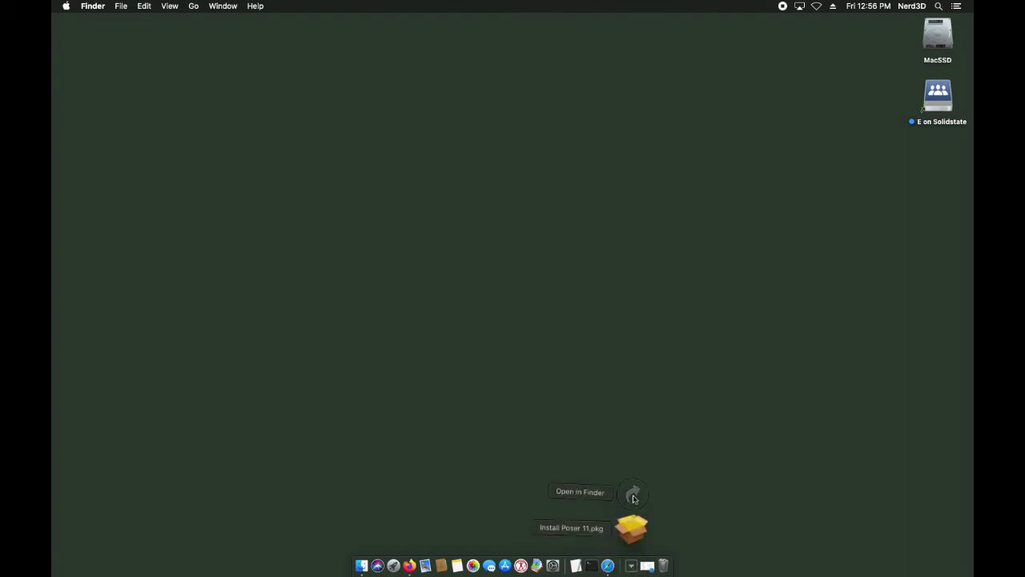
click(632, 494)
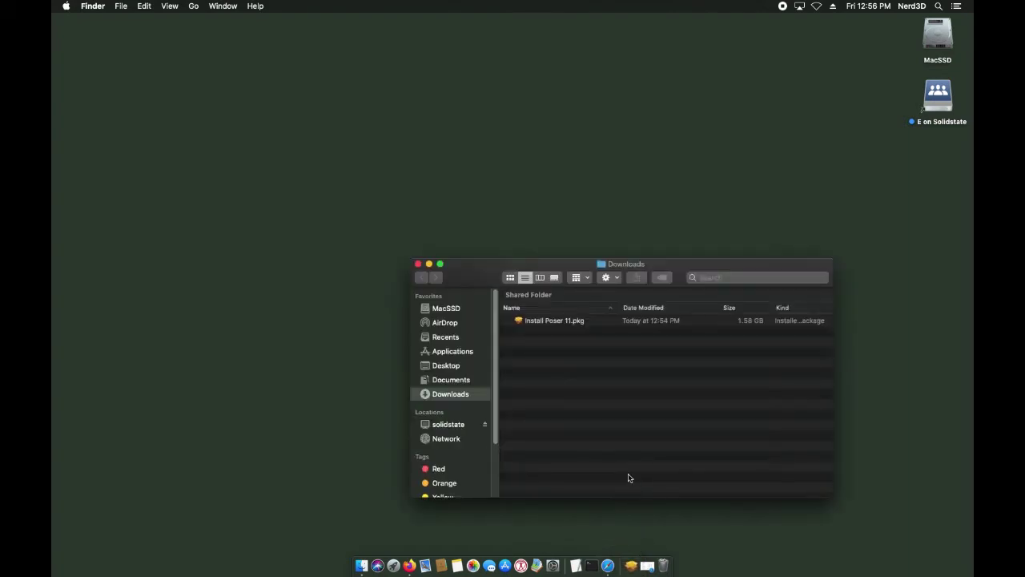
Step: Try launching Install Poser 11.pkg and dismiss the unverified-software block warning
click(551, 323)
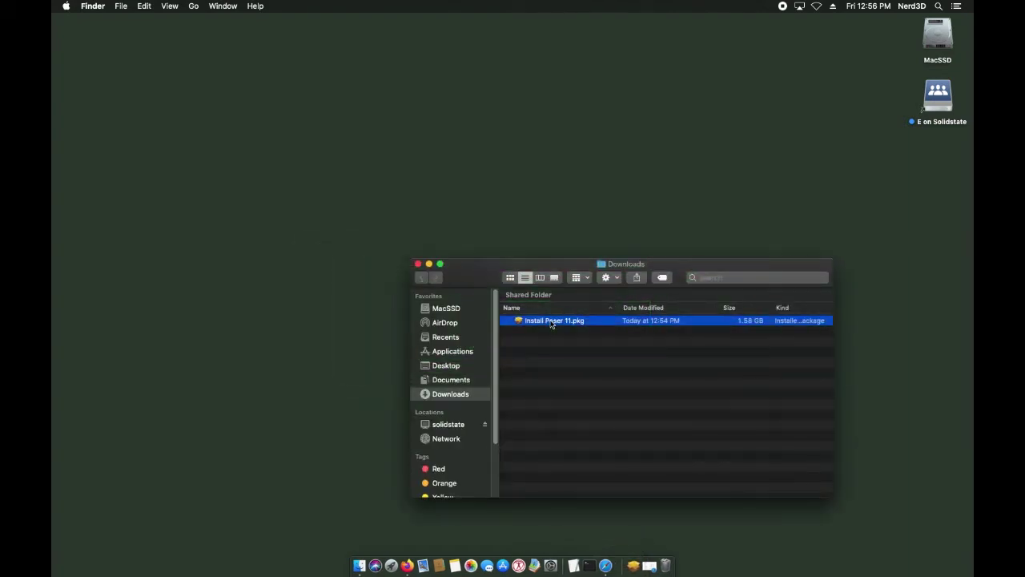
double_click(551, 323)
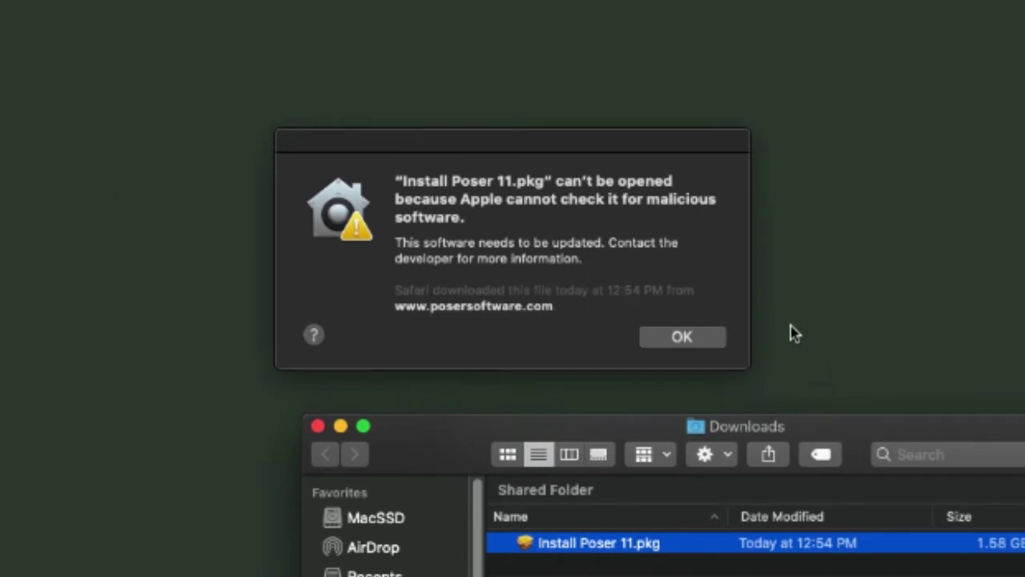
click(683, 337)
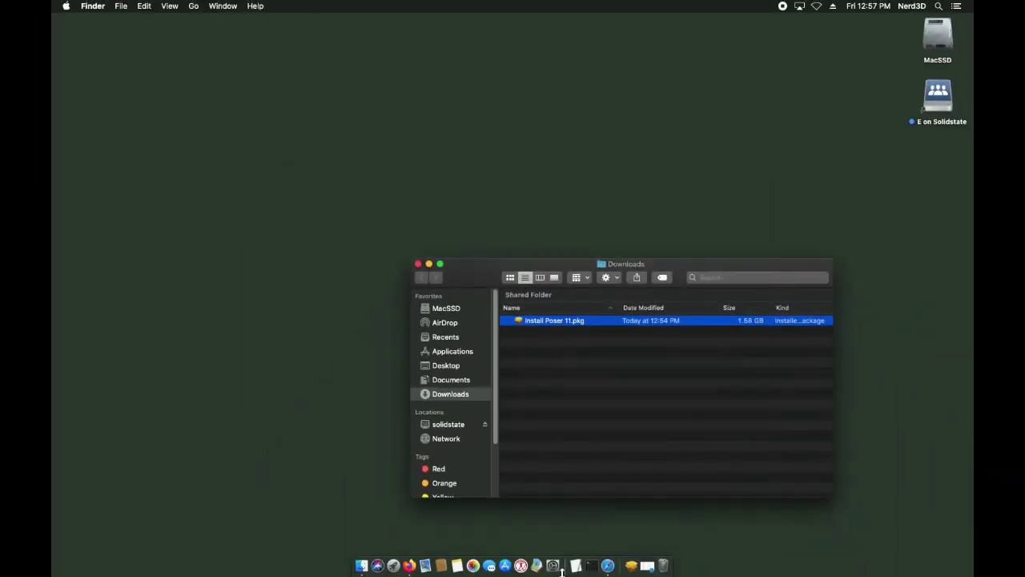
Step: Allow Install Poser 11.pkg via Security & Privacy's Open Anyway and bring the installer forward
click(553, 566)
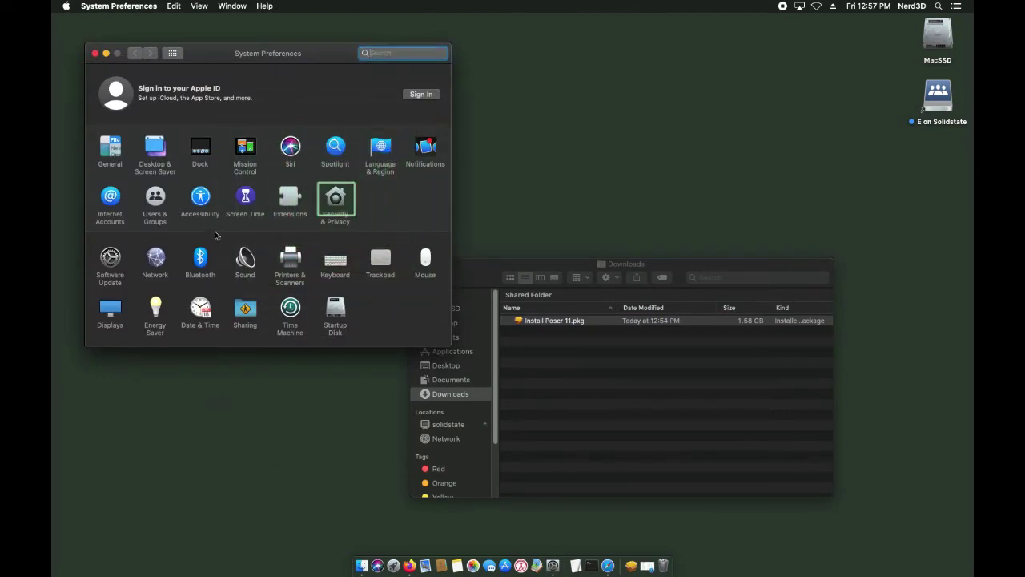
click(335, 200)
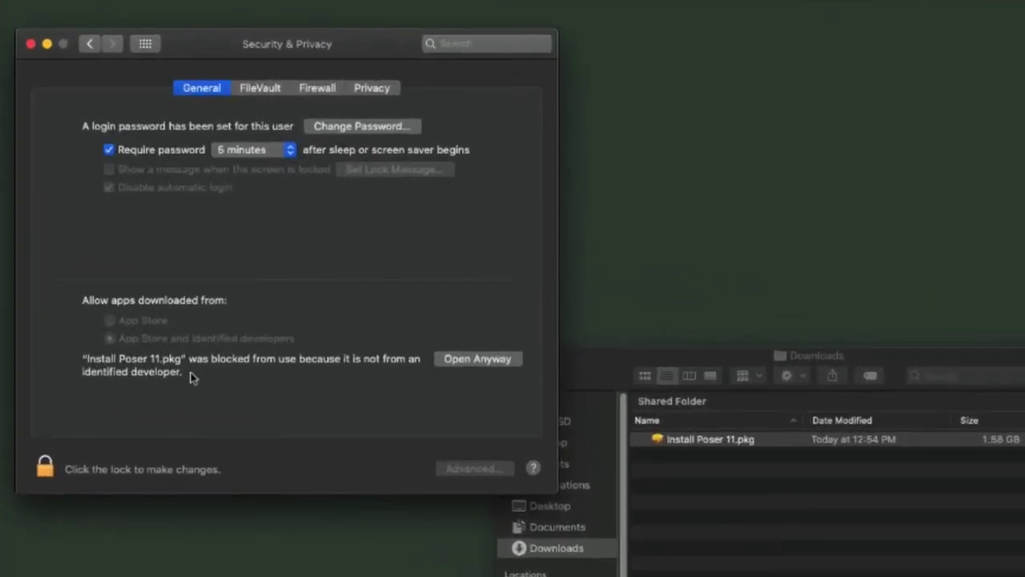
click(489, 362)
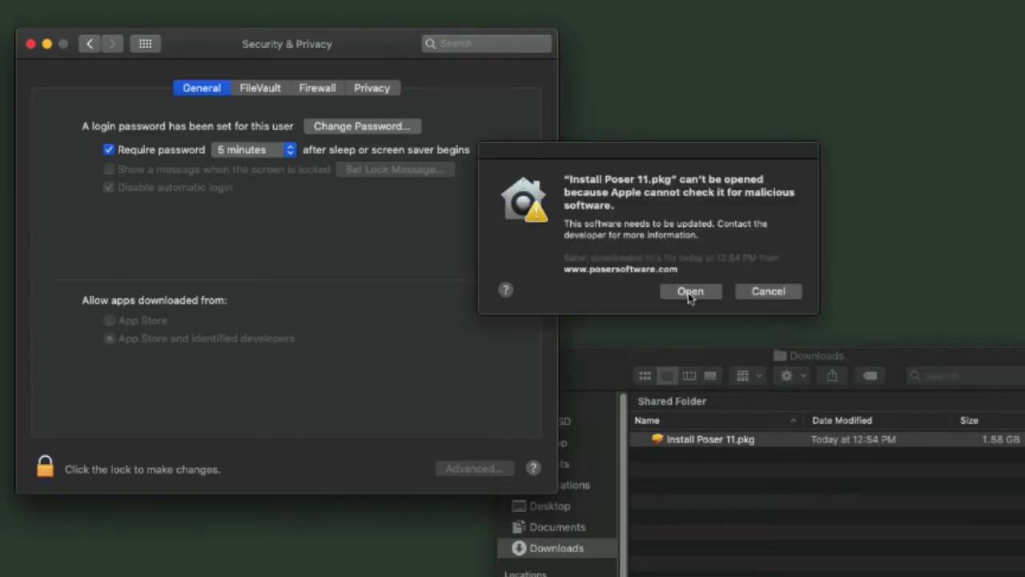
click(690, 291)
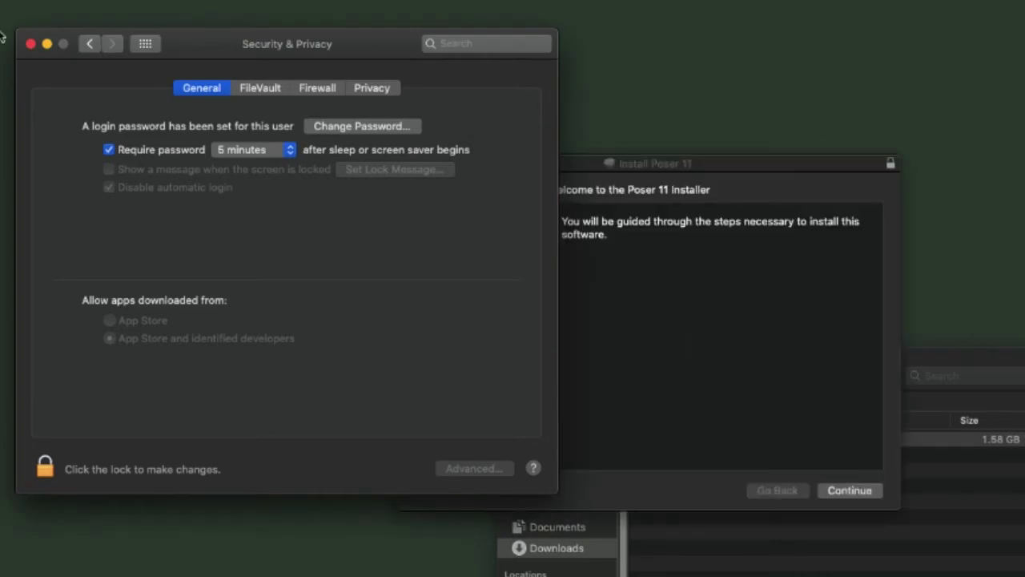
click(31, 44)
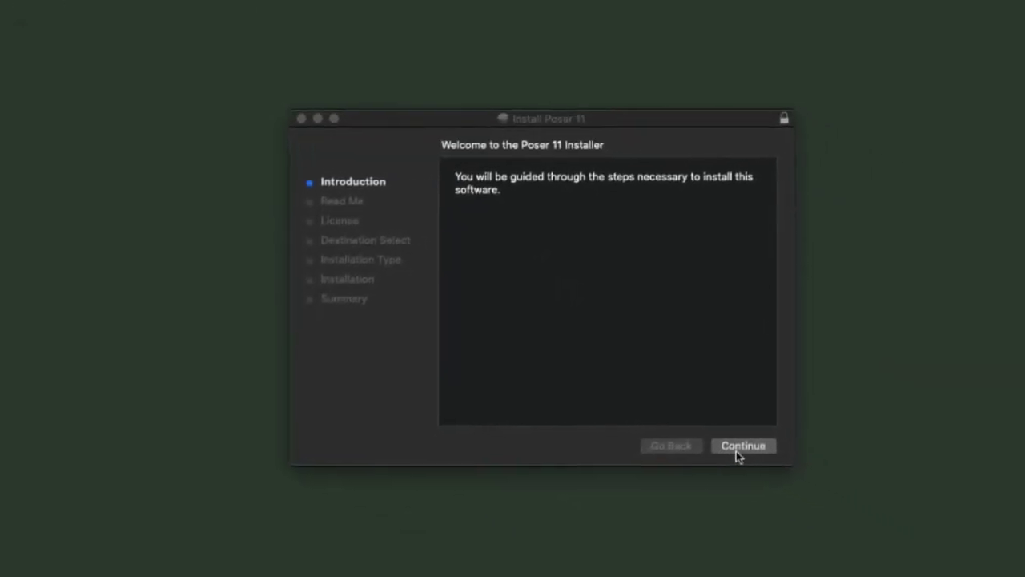
Step: Step through the installer, agree to the license, and install onto MacSSD with the admin password
click(737, 454)
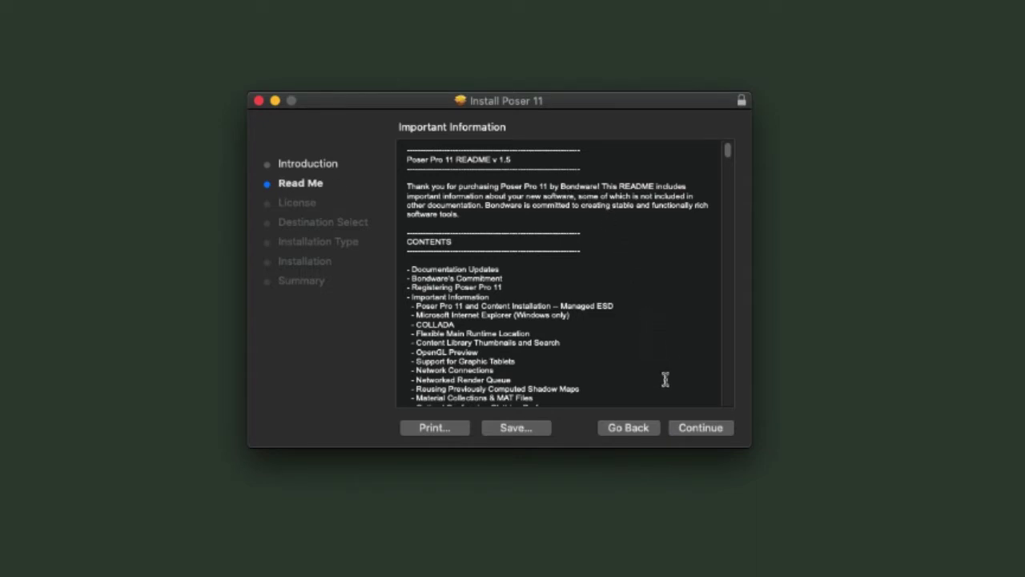
click(698, 436)
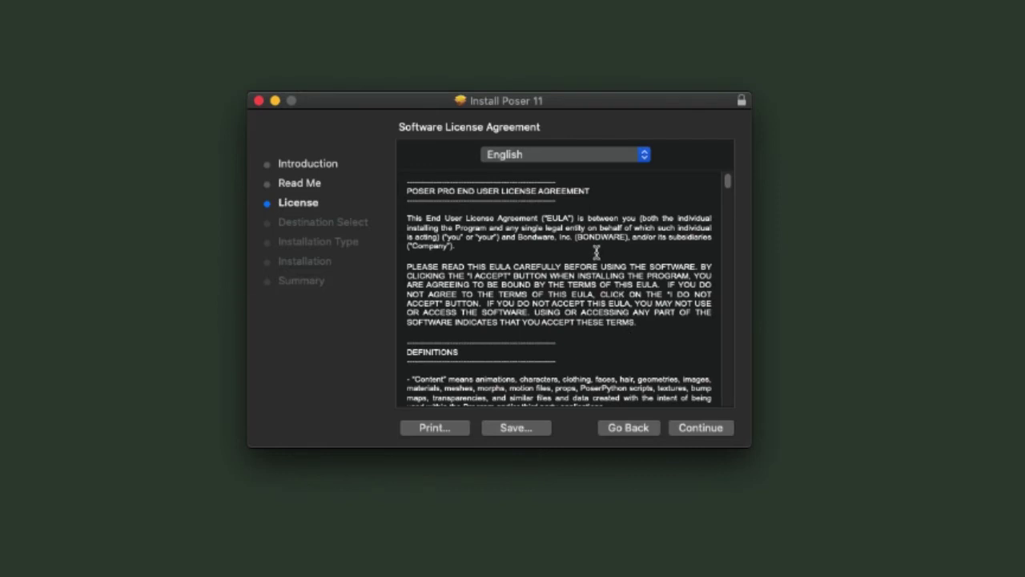
click(701, 429)
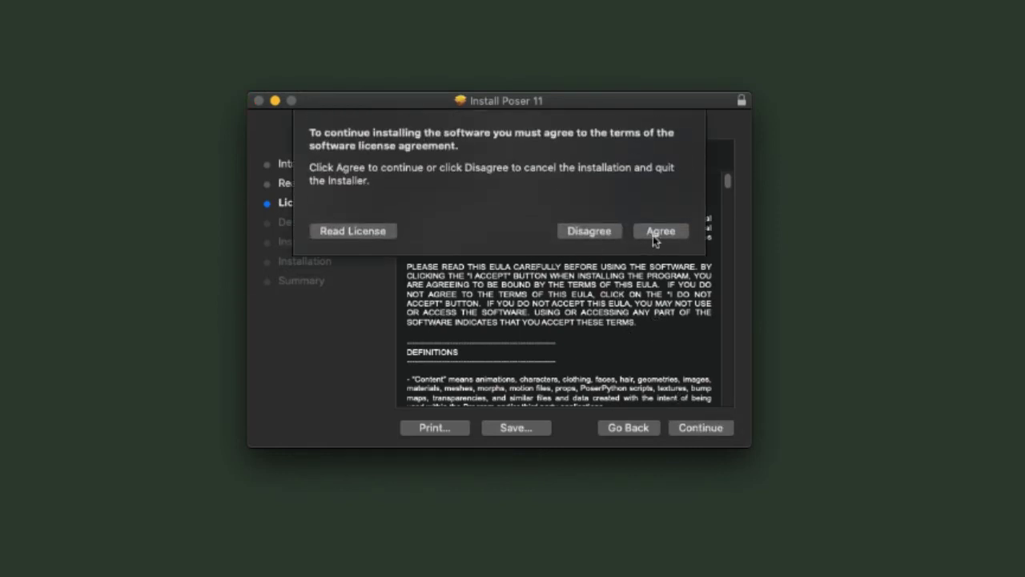
click(659, 231)
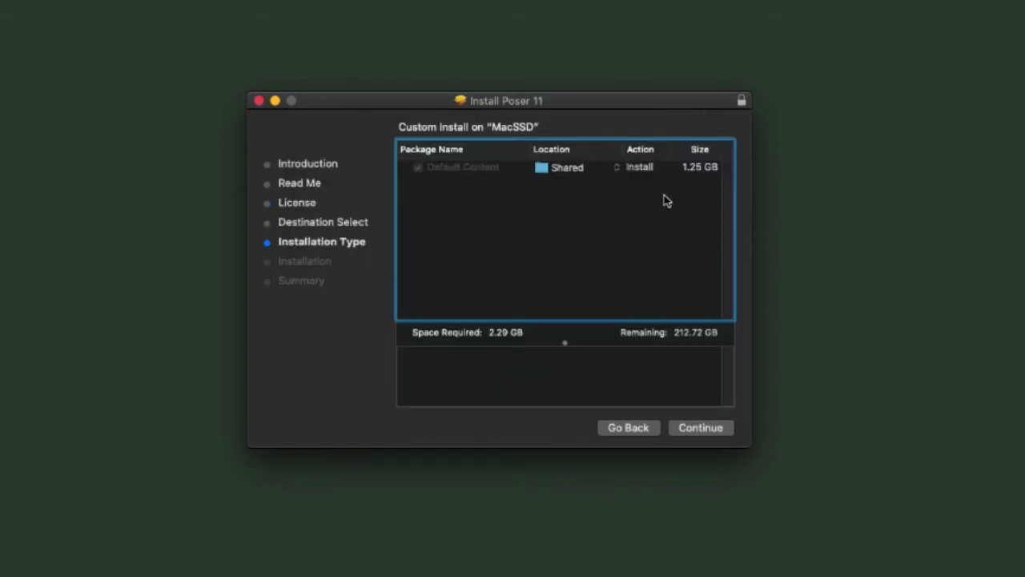
click(710, 437)
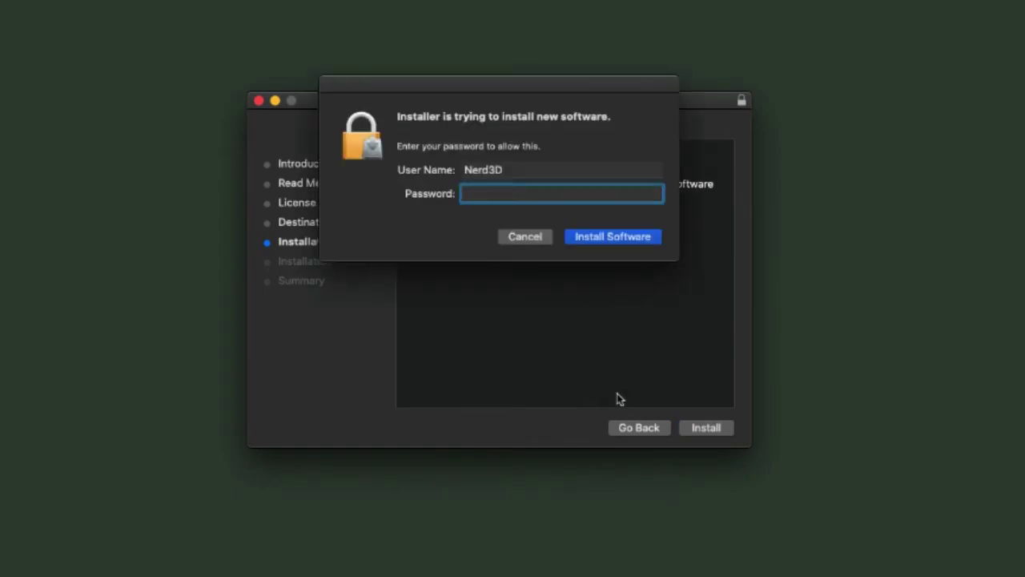
text(••)
key(Return)
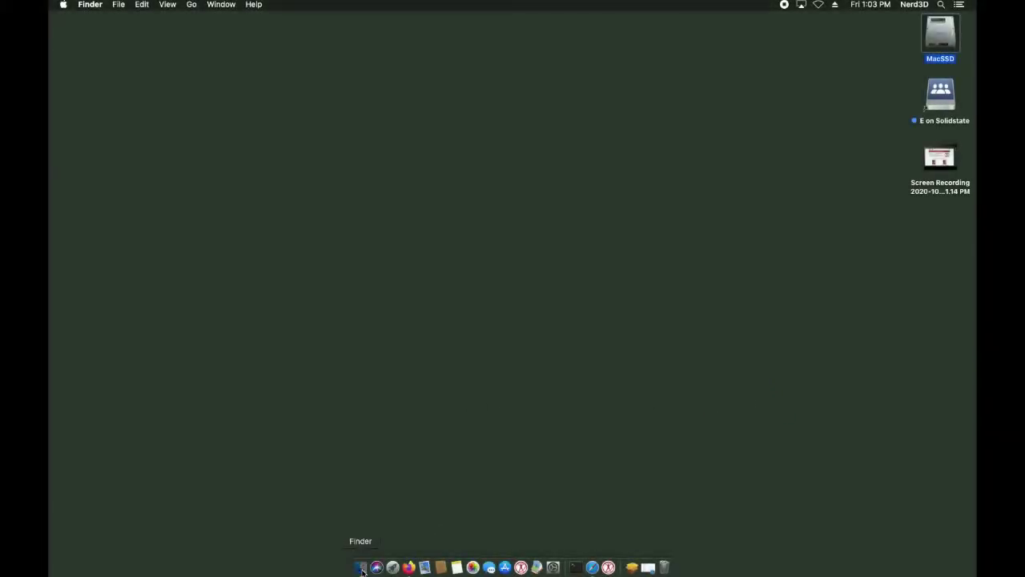
Step: Launch Poser from the Poser 12 folder in Finder's Applications
click(361, 569)
click(483, 266)
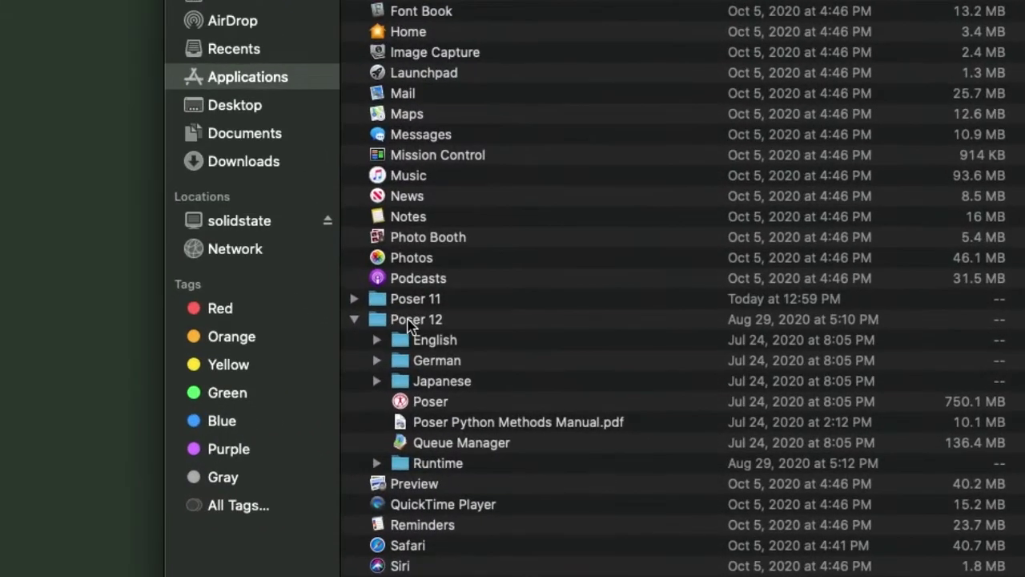
double_click(433, 407)
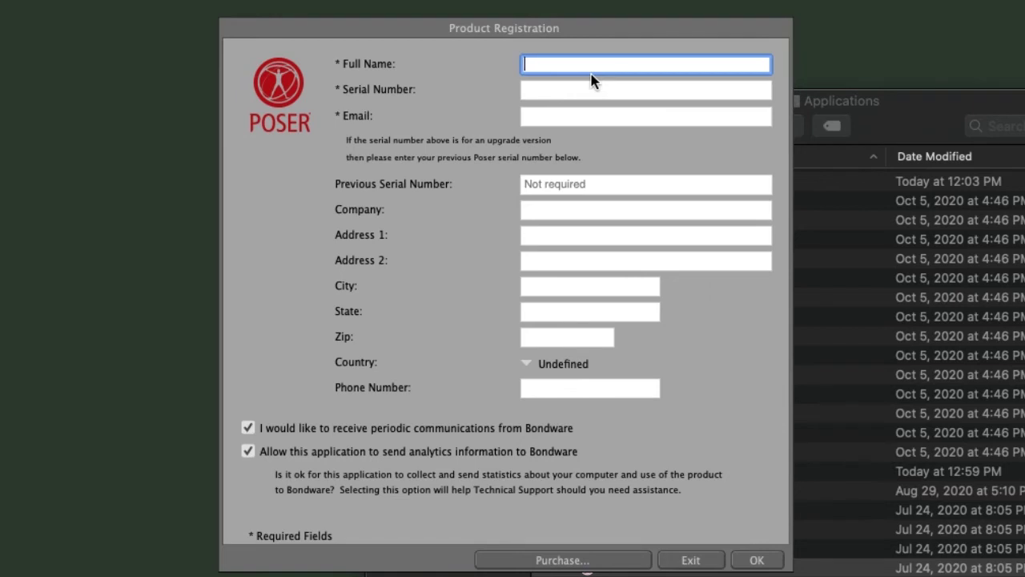
Step: Register Poser with the user's full name, e-mail and serial number, then show Purchases
key(Tab)
key(Tab)
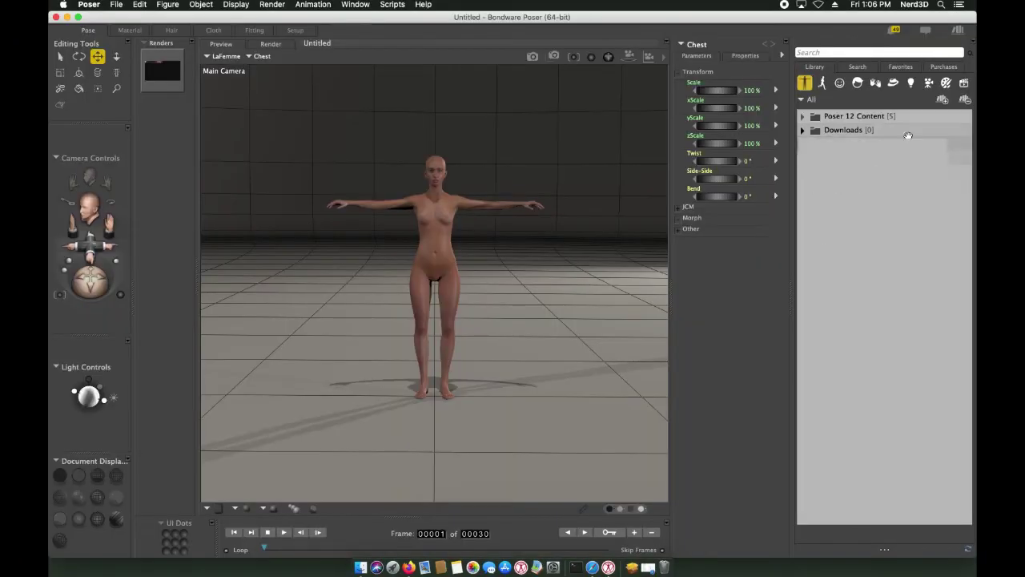
click(943, 66)
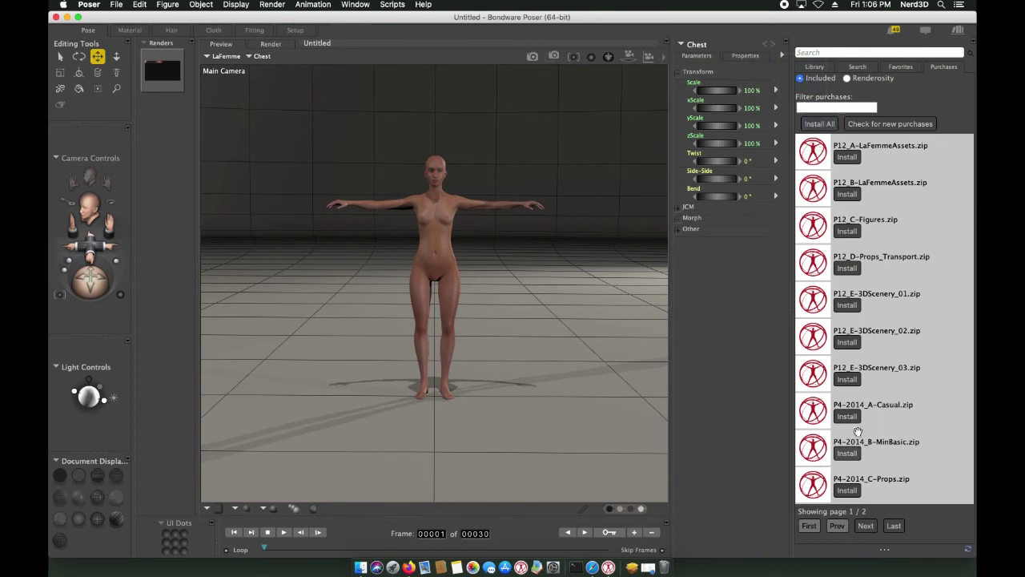
Step: Check for new purchases and install all listed content packs
click(901, 125)
click(819, 123)
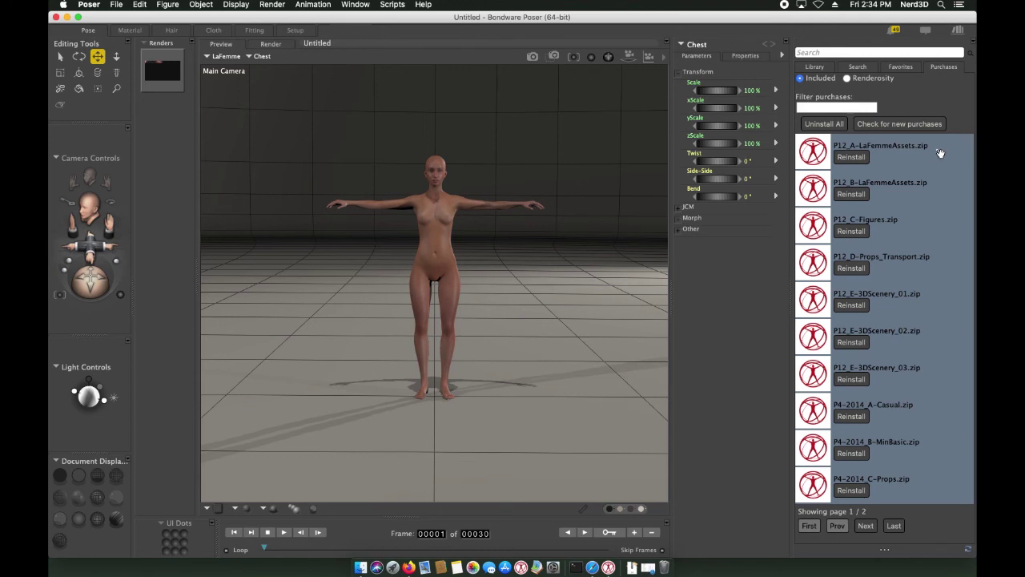
Step: Select and expand the Included runtime in the Library to show its 19 folders
click(816, 69)
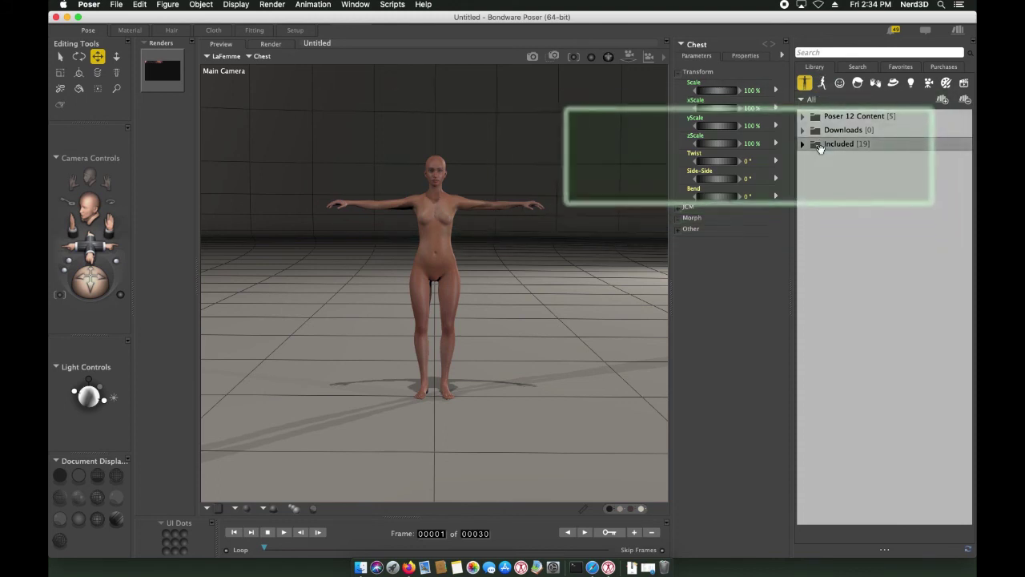
click(840, 145)
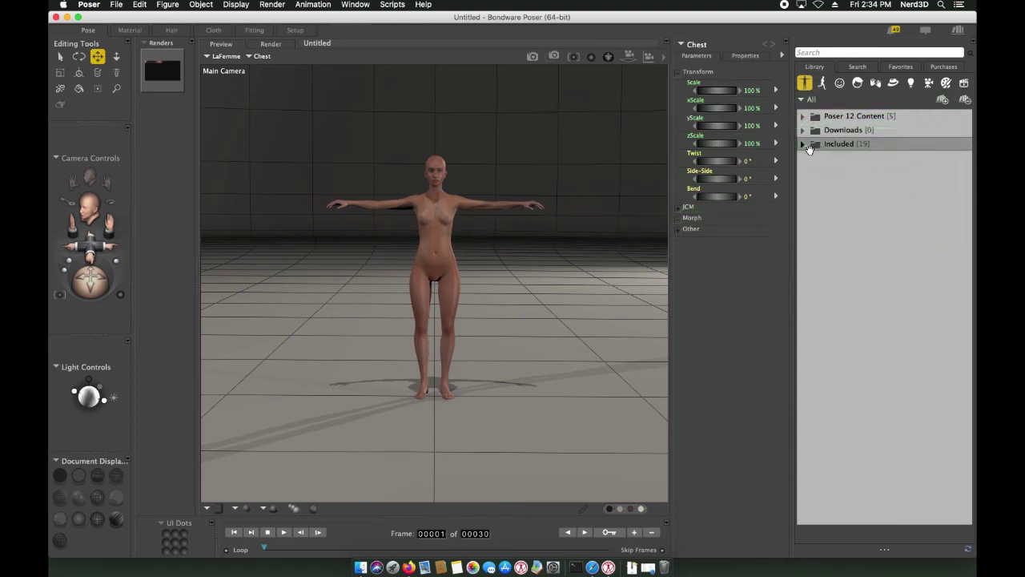
click(803, 144)
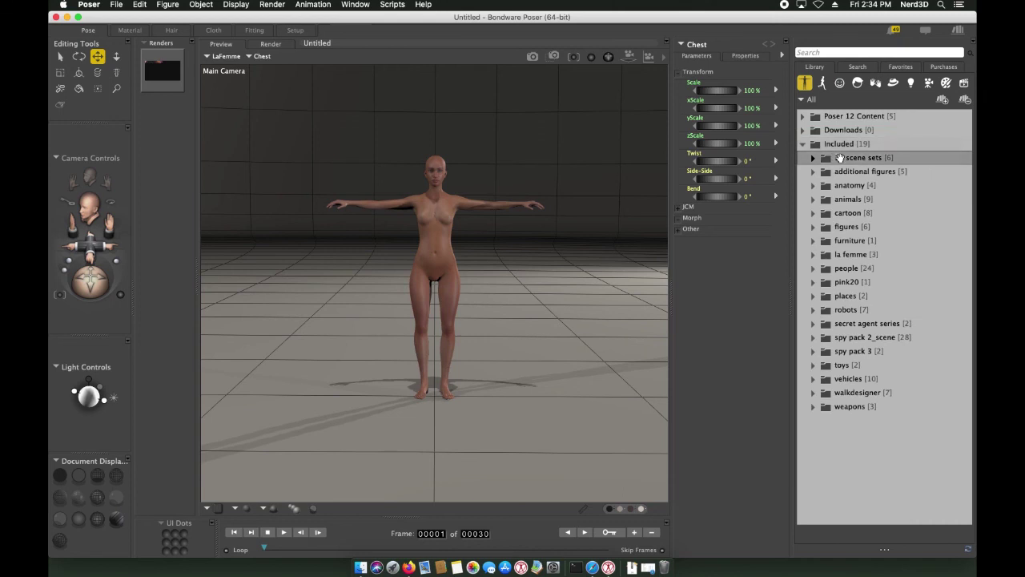